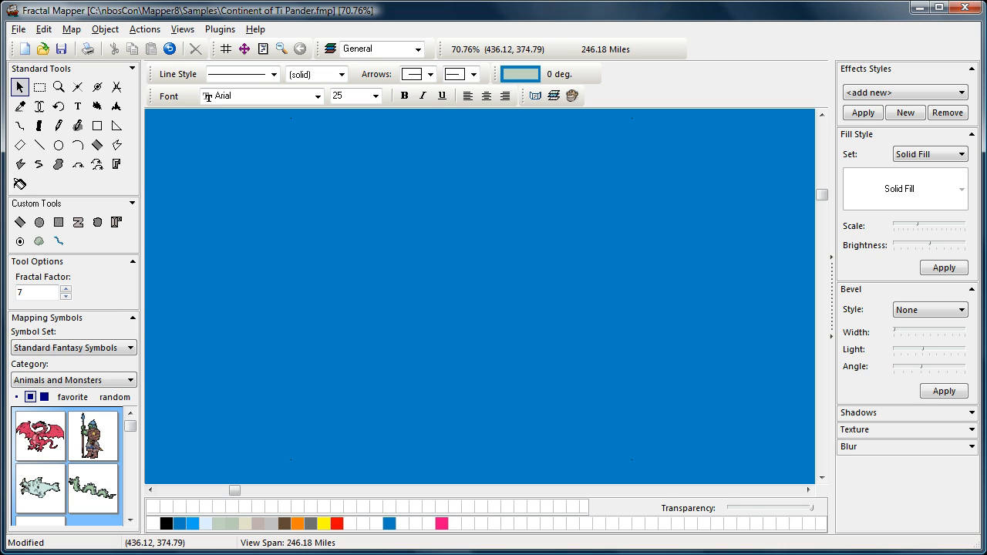
- Pick the Fractal Landmass tool in the Standard Tools palette
left_click(97, 106)
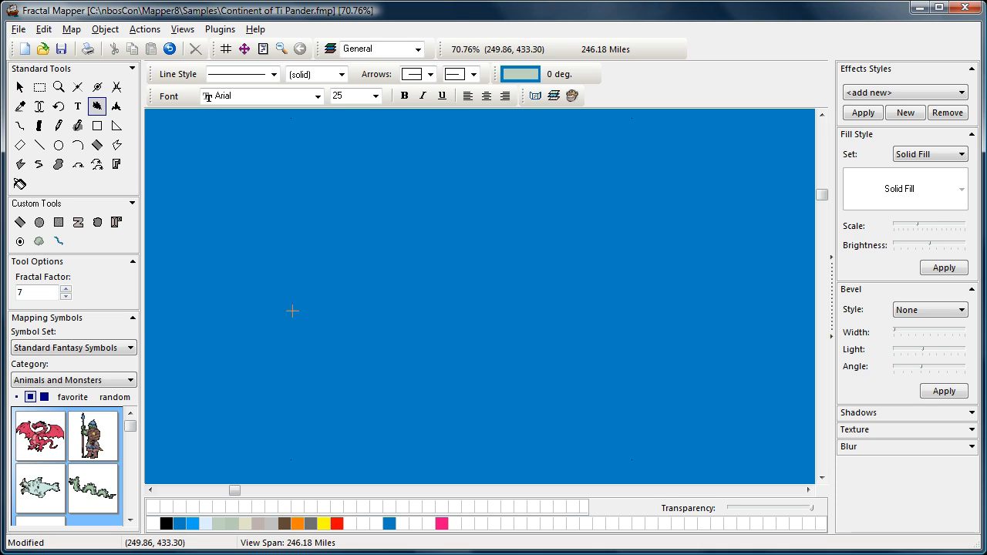
- Draw a fractal landmass in the ocean's left half and nudge it slightly right and down
left_click_drag(243, 266, 362, 356)
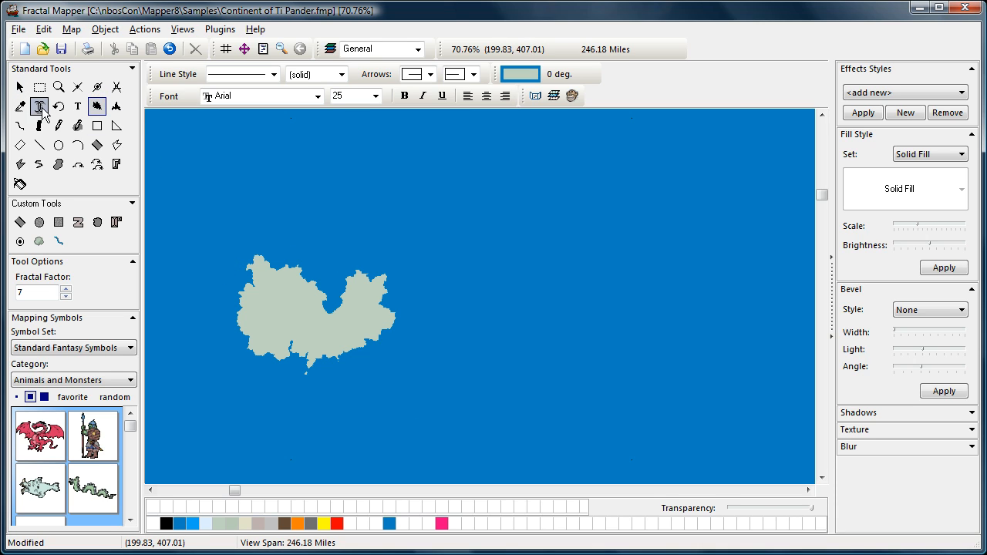
left_click(19, 86)
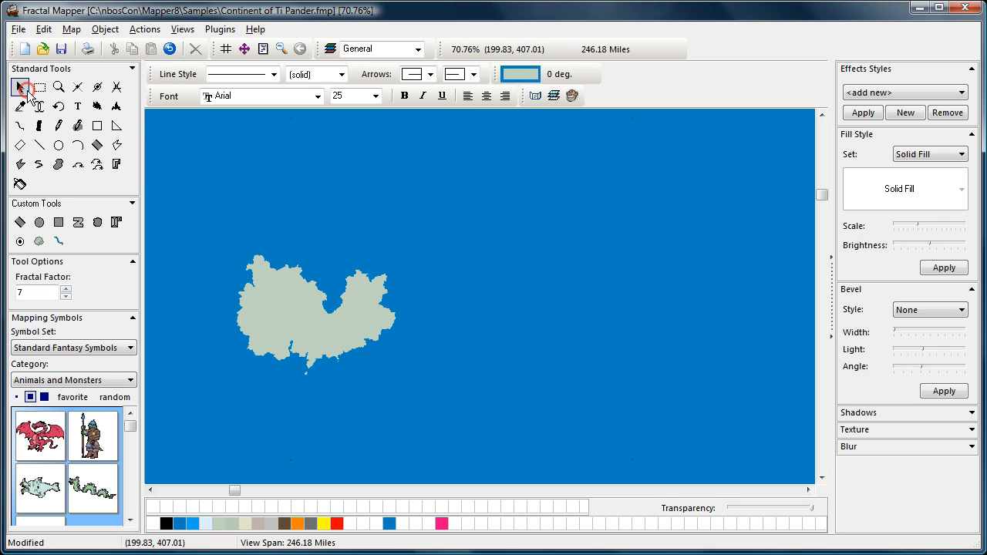
left_click(312, 324)
left_click_drag(309, 324, 345, 348)
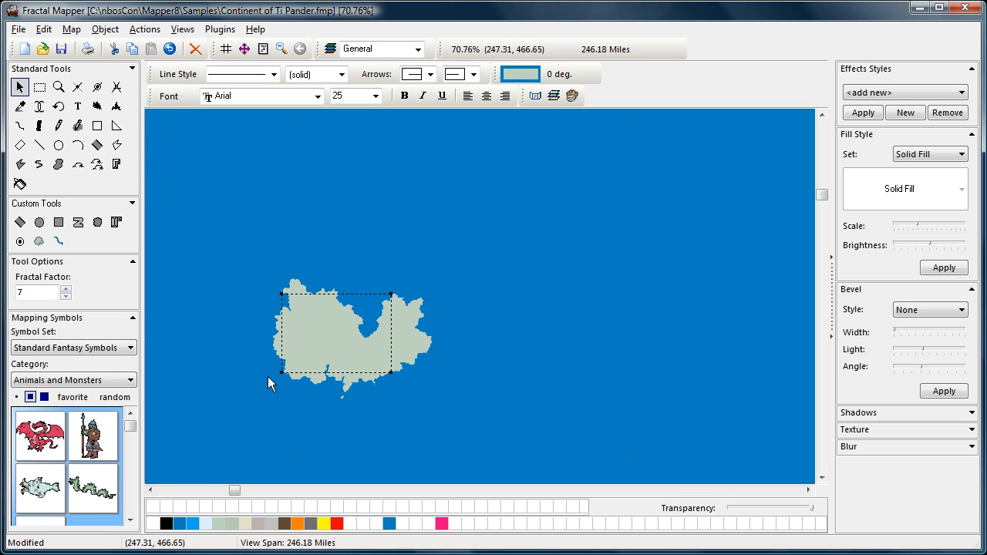
- Draw a second fractal landmass above and right of the first, then select the lower one
left_click(96, 105)
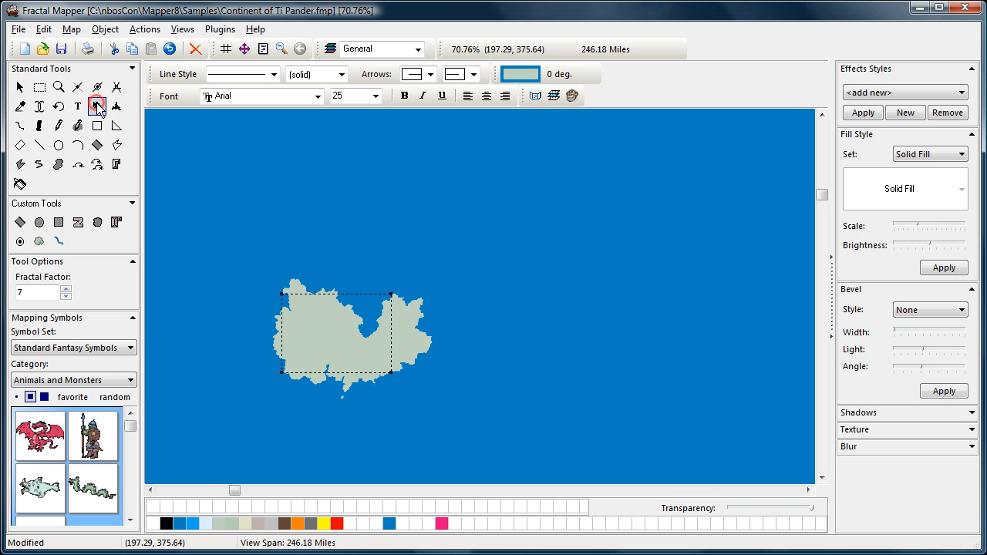
left_click_drag(357, 204, 457, 274)
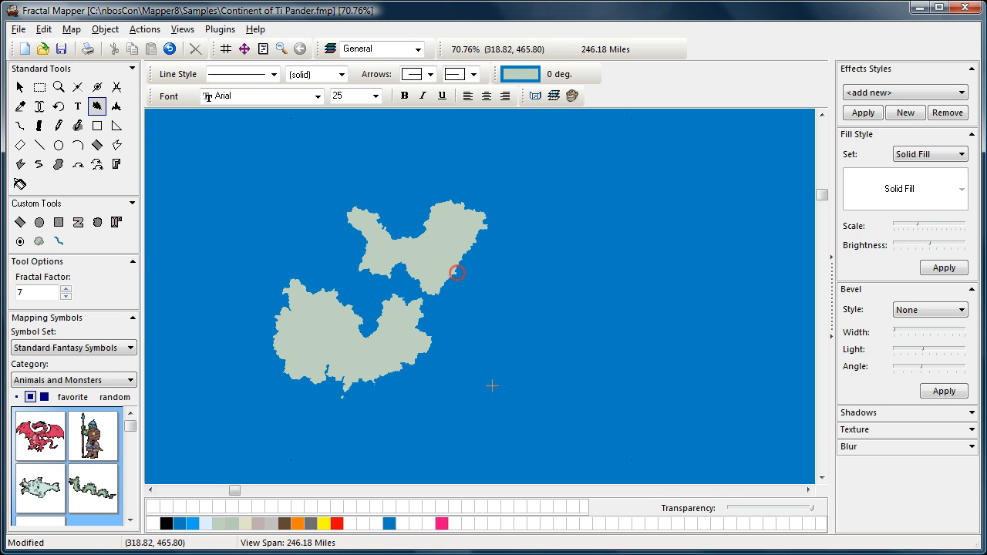
left_click(22, 88)
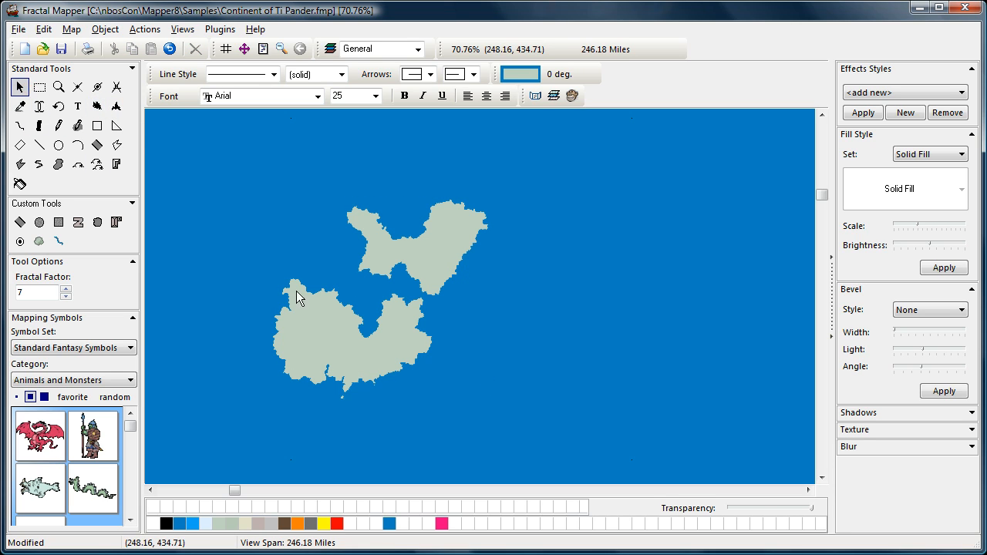
left_click(340, 334)
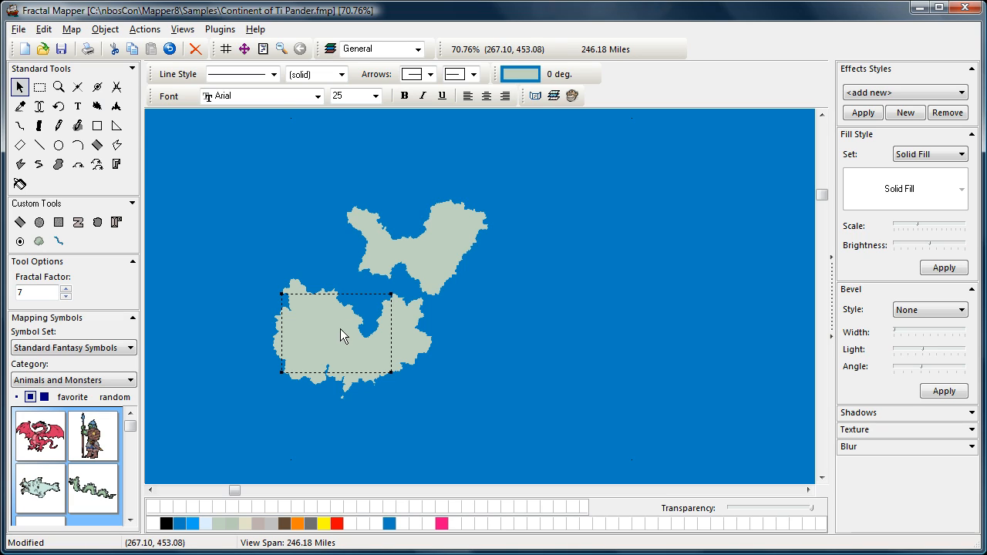
- Move both landmasses together, try taupe and grey fills, and settle on pale grey-green
left_click(431, 255, "shift")
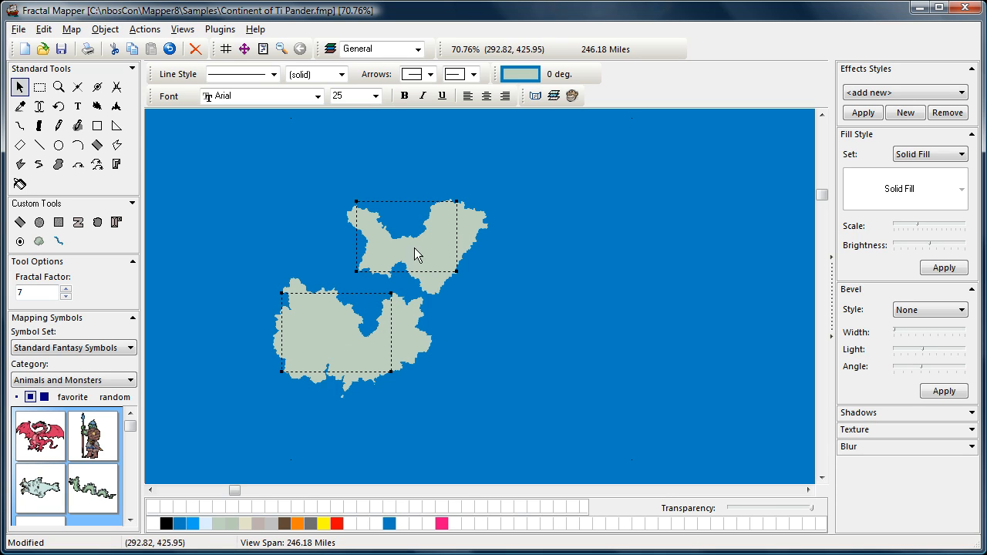
mouse_move(337, 335)
left_mouse_down()
mouse_move(354, 339)
mouse_move(318, 336)
mouse_move(368, 337)
mouse_move(335, 337)
mouse_move(334, 347)
left_mouse_up()
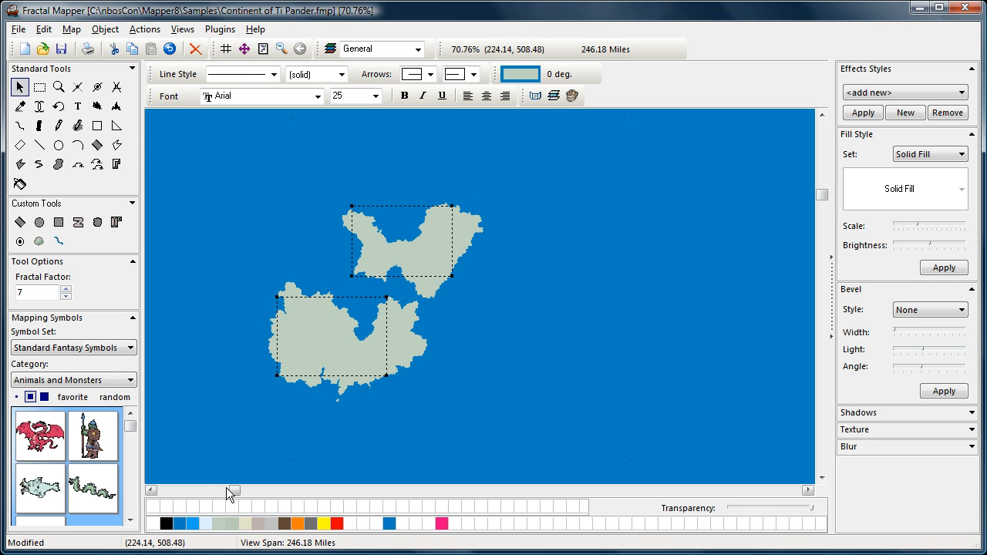
left_click(260, 524)
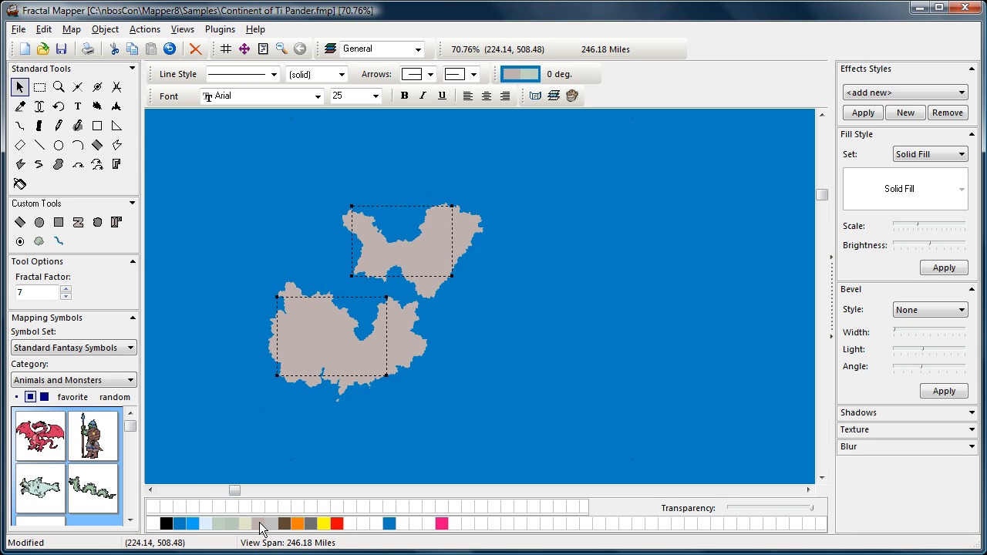
left_click(271, 524)
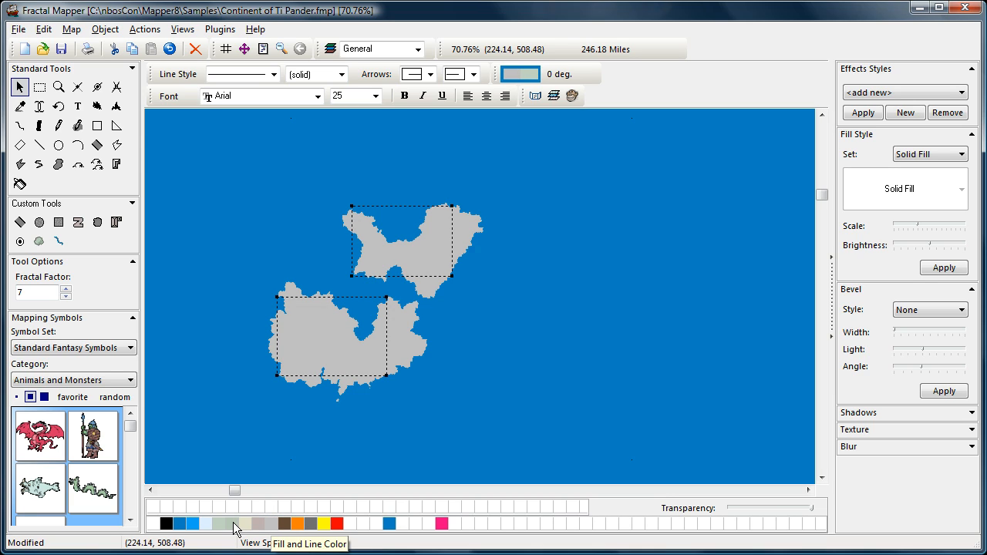
left_click(233, 523)
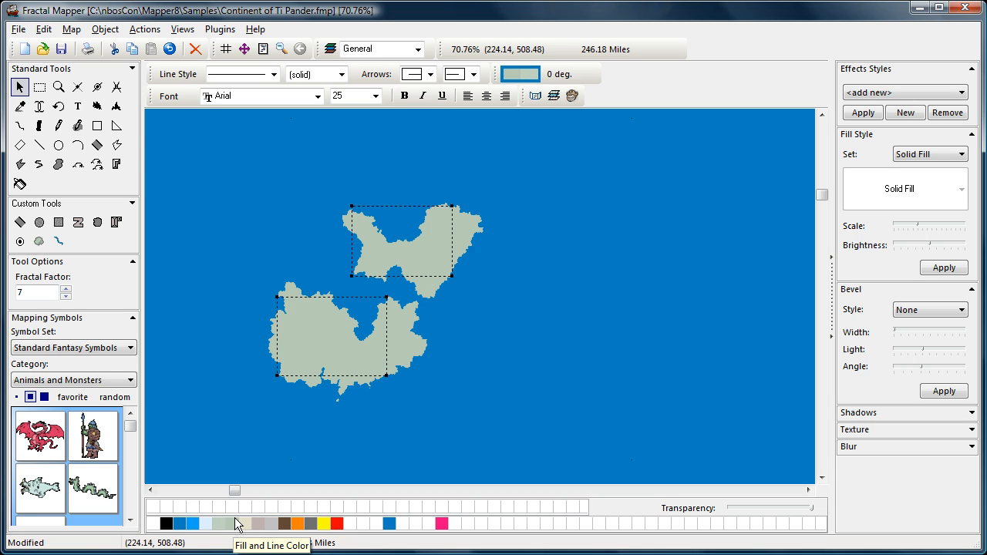
left_click(209, 430)
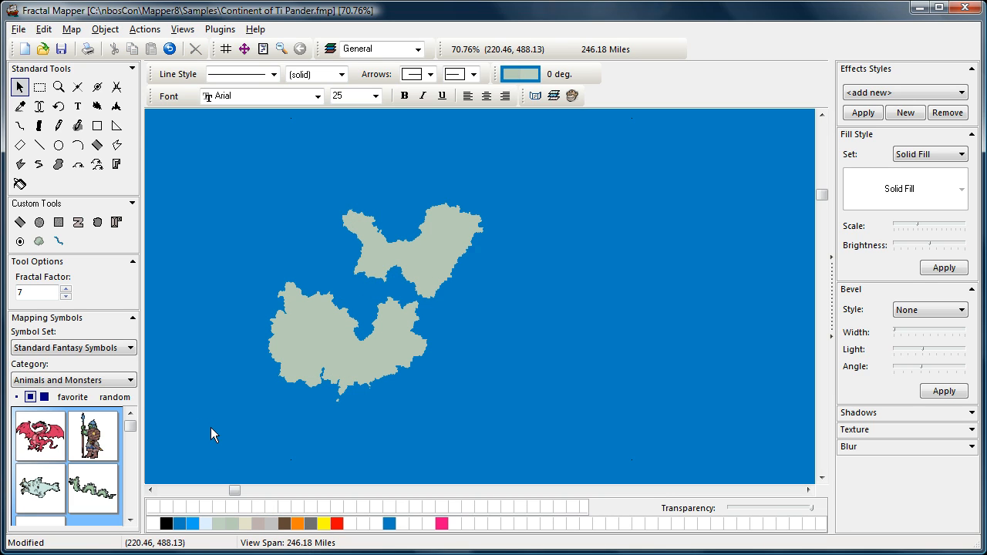
left_click(46, 92)
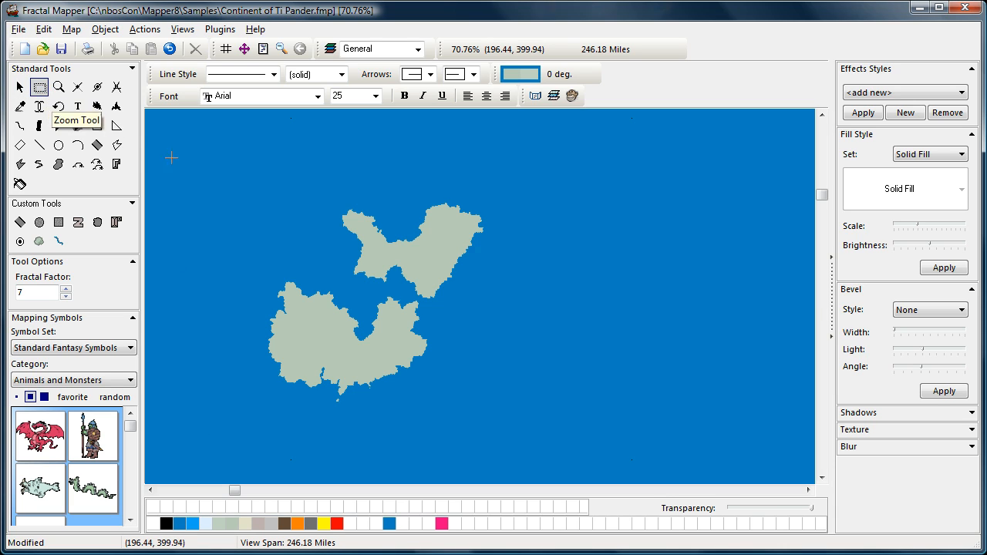
left_click_drag(240, 181, 527, 397)
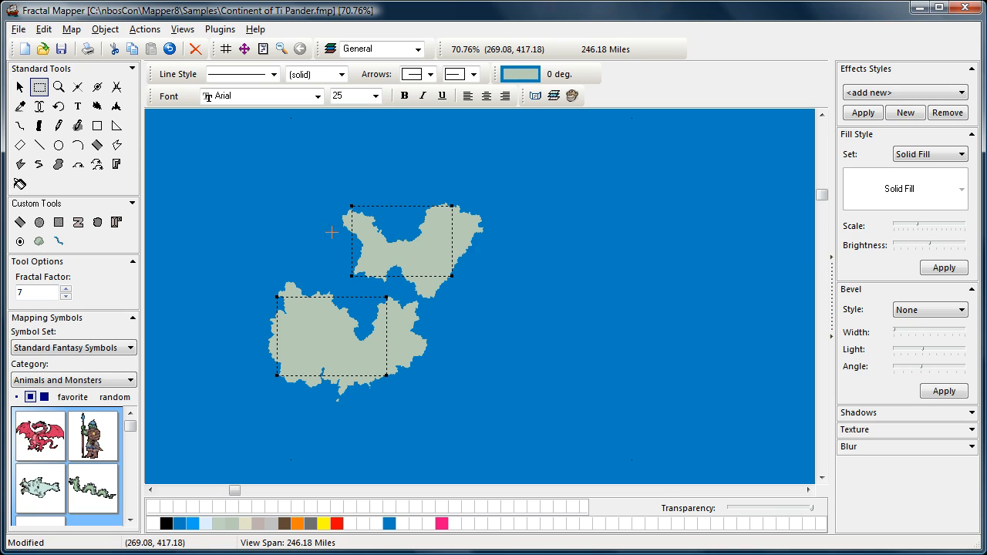
left_click(20, 87)
left_click(195, 196)
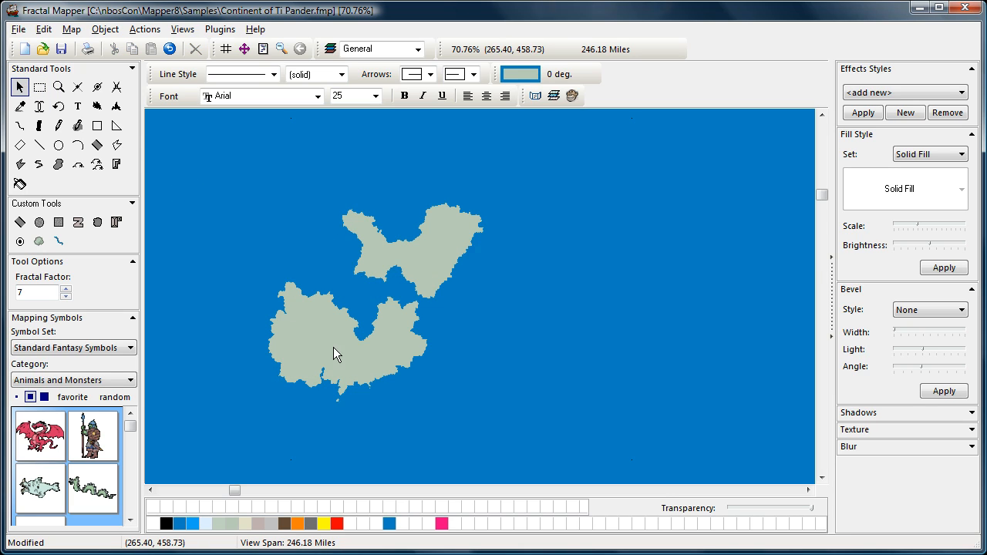
- Move the lower landmass slightly down and resize it much larger with its corner handles
left_click_drag(335, 348, 330, 364)
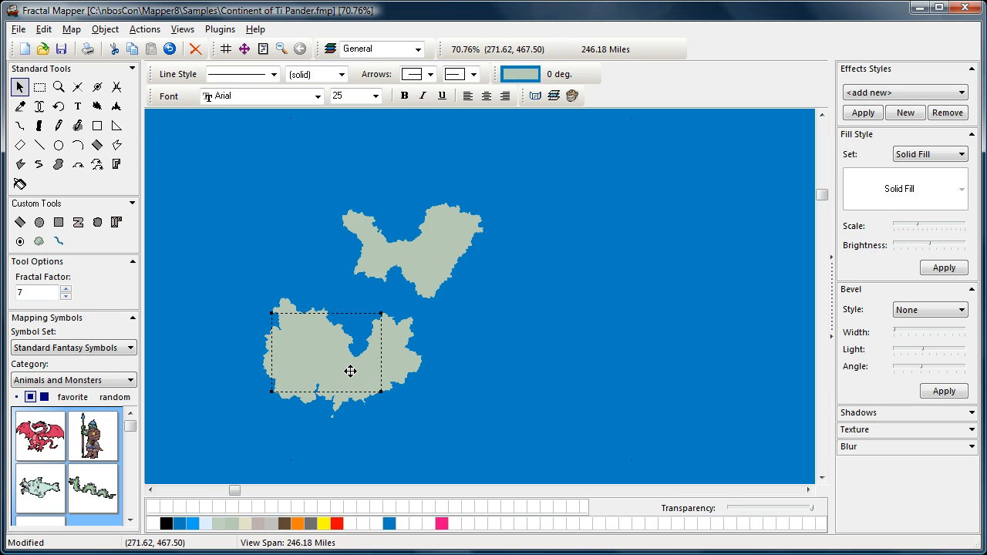
left_click_drag(350, 371, 350, 371)
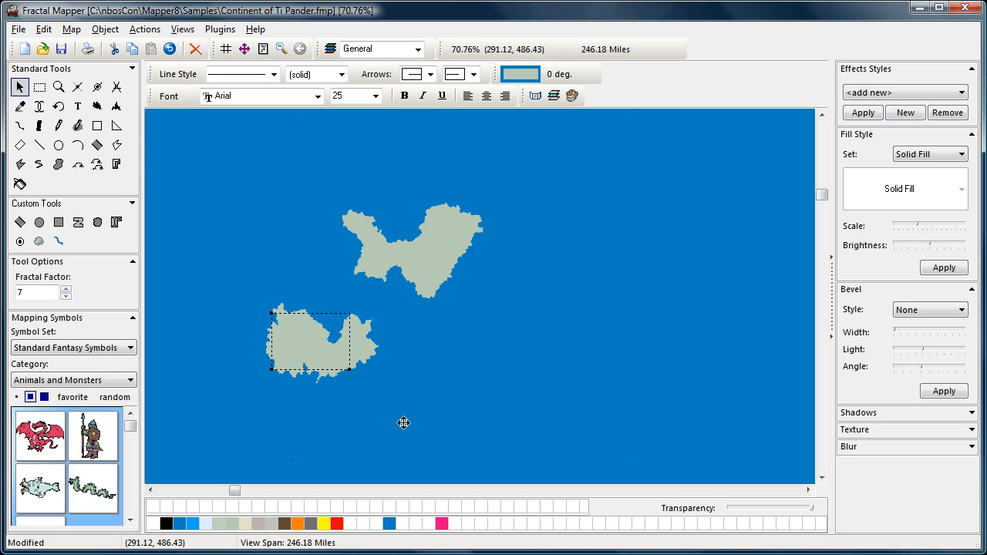
left_click_drag(410, 429, 411, 428)
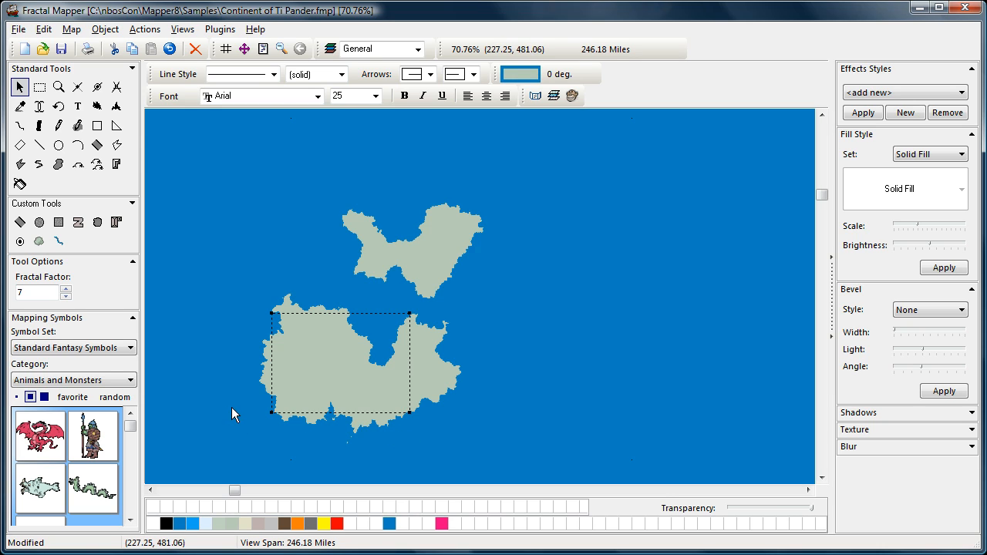
- Rotate the lower landmass about 23° counter-clockwise, then undo the changes
left_click(59, 106)
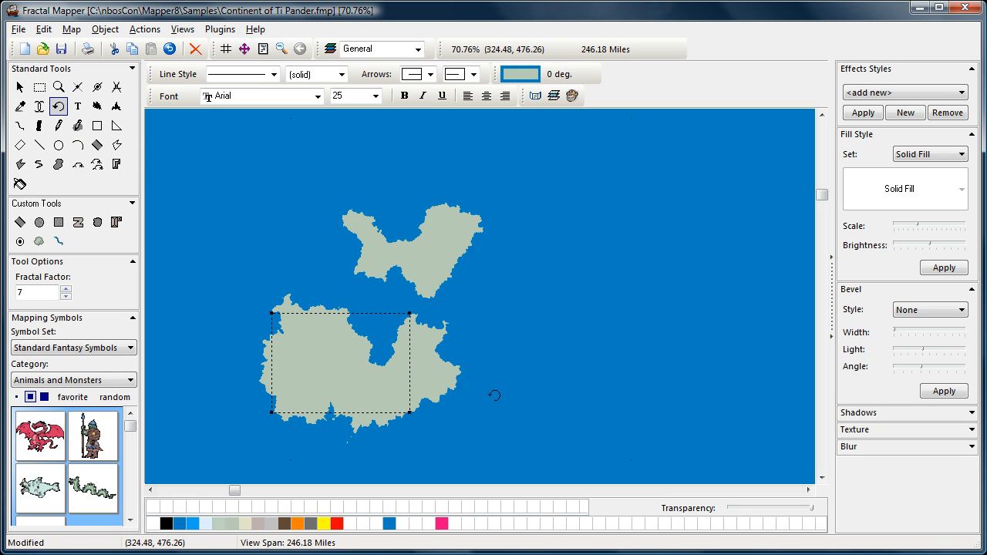
left_click_drag(494, 395, 485, 326)
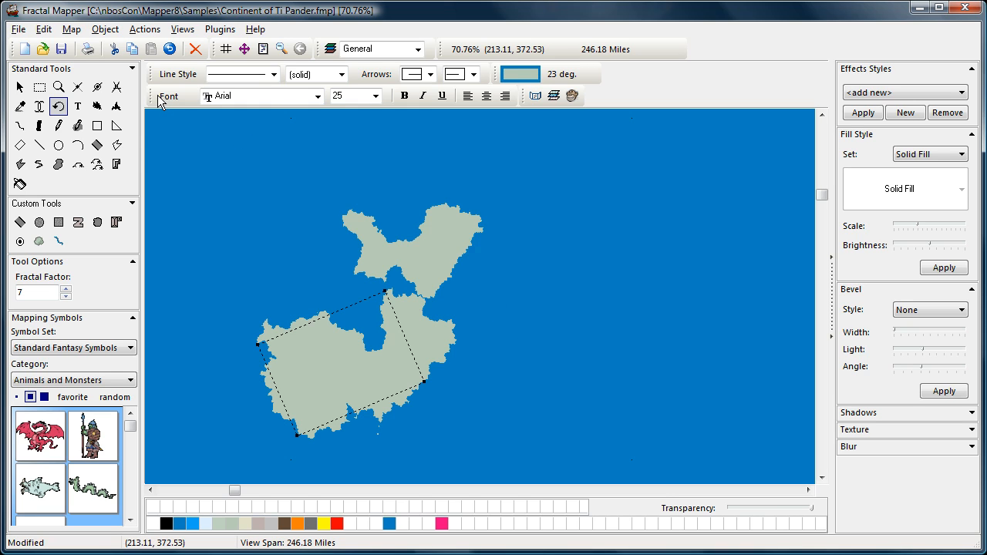
left_click(41, 29)
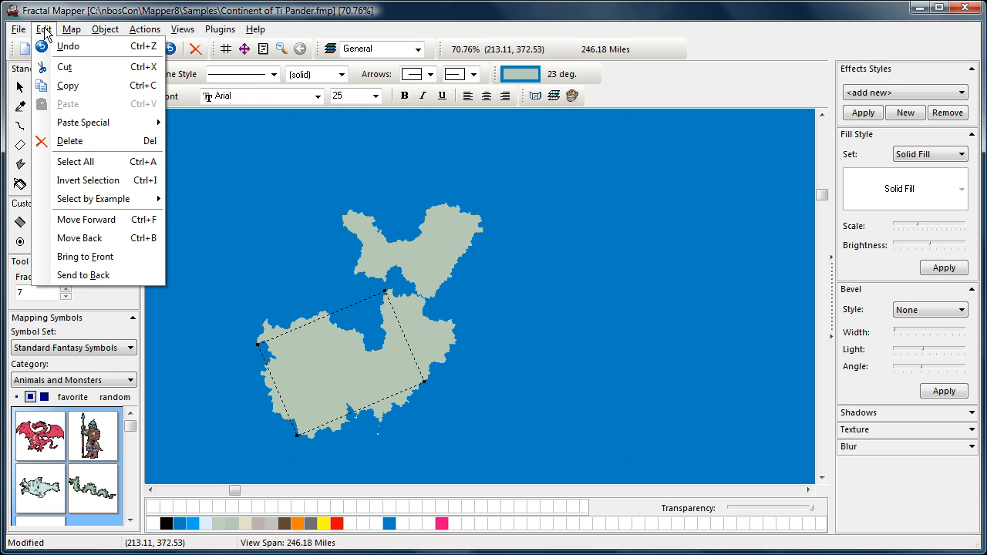
left_click(45, 44)
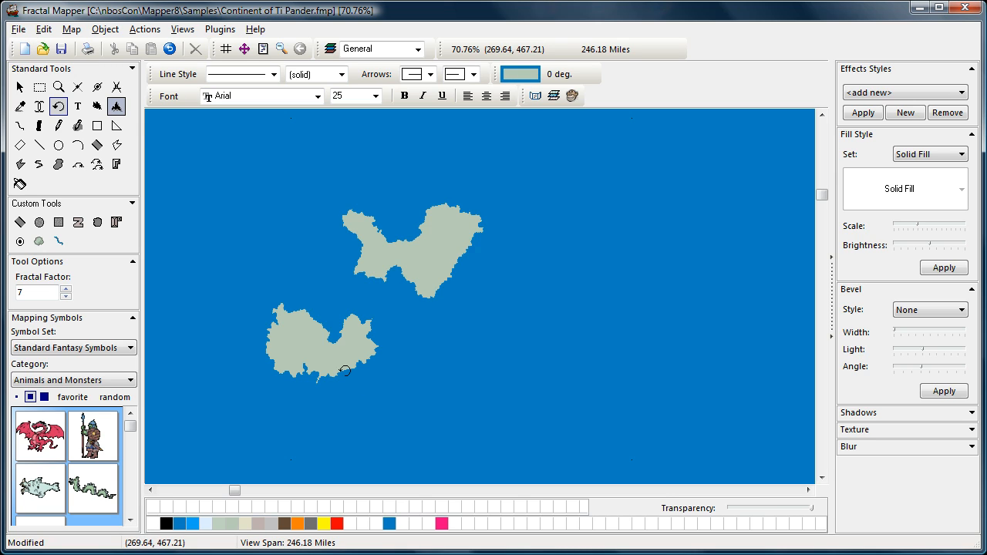
- Return to the Select arrow and reselect the lower landmass
left_click(19, 87)
left_click(332, 359)
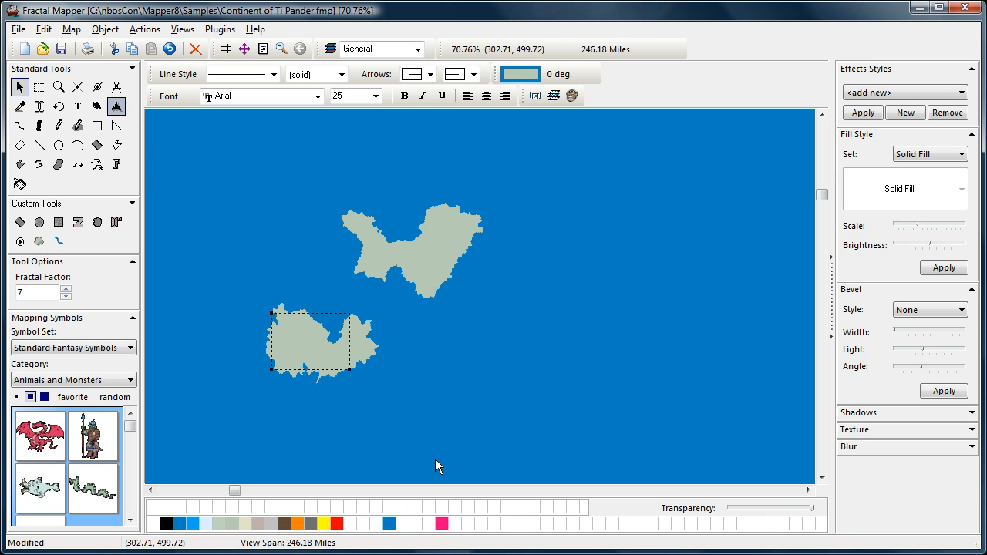
left_click(411, 416)
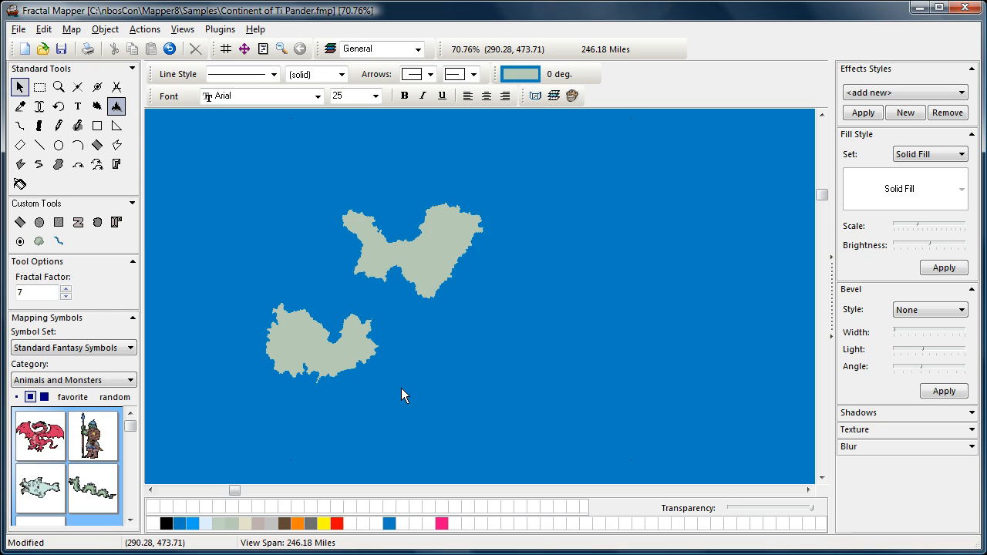
left_click(303, 339)
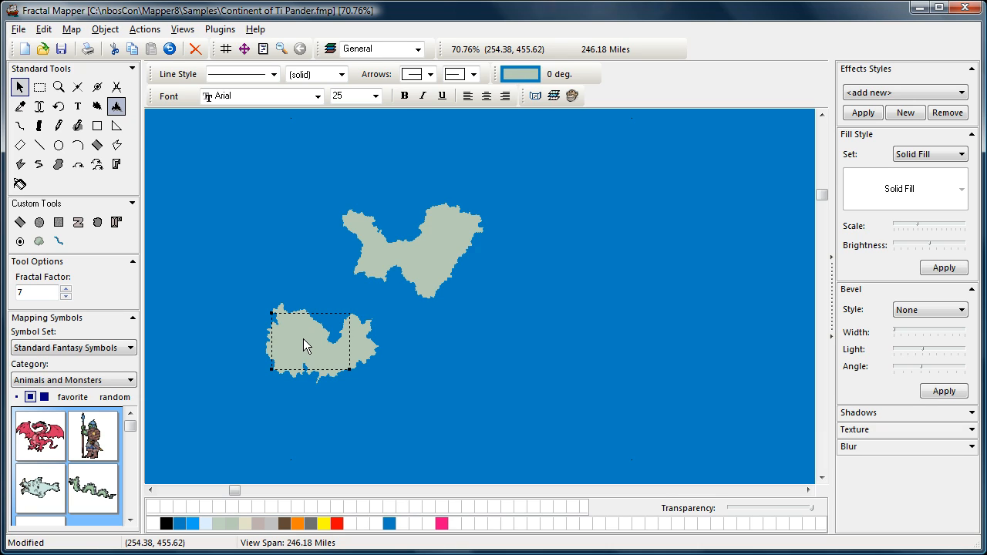
- Scale the lower landmass to 150% horizontally and vertically via Actions > Scale
left_click(135, 29)
left_click(158, 86)
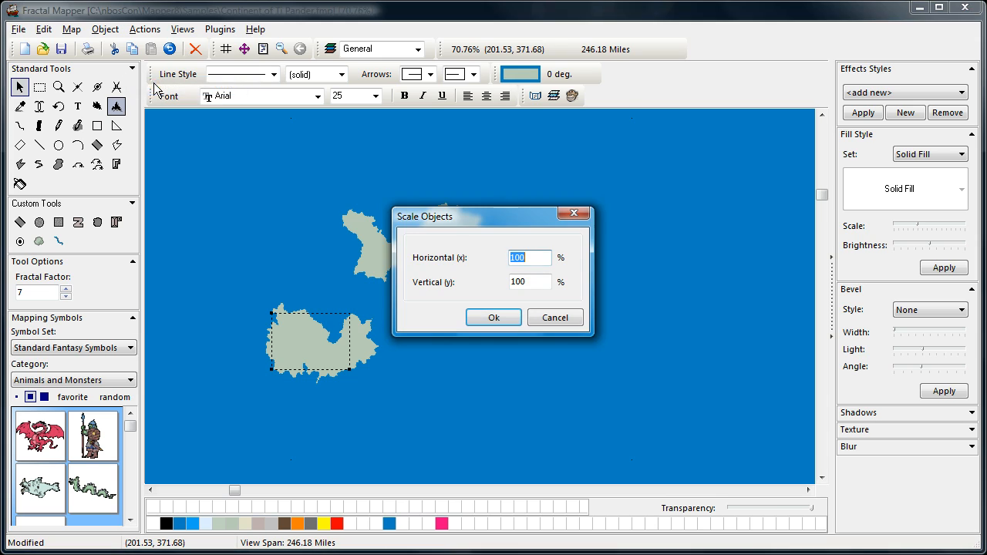
type("1")
key("Tab")
type("15")
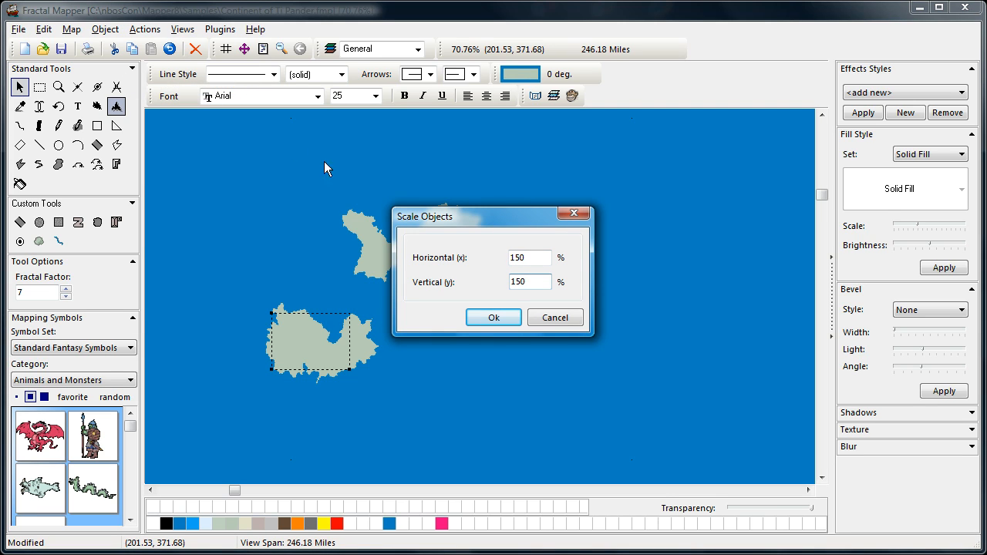
left_click(490, 322)
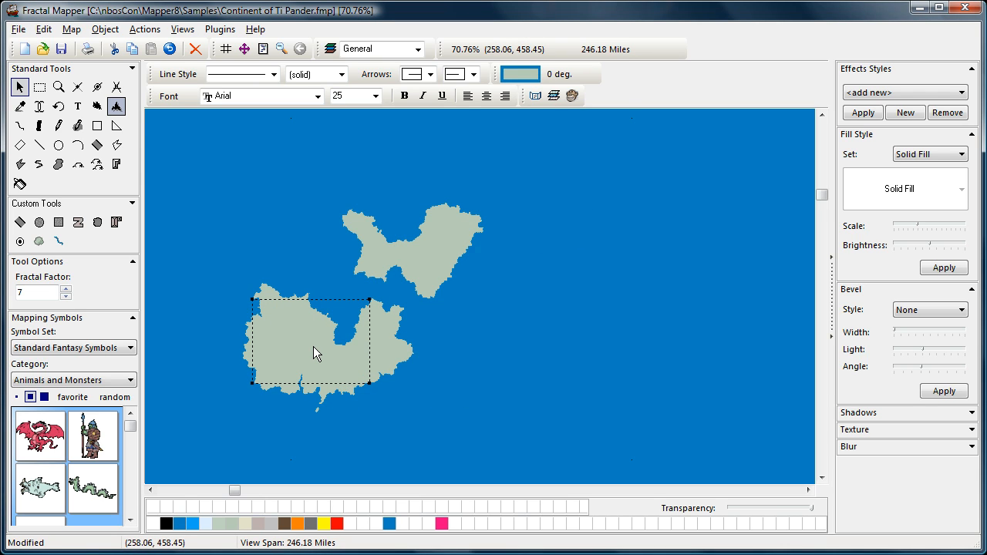
- Rotate the lower landmass 45 degrees and shift it slightly down and left
left_click(145, 29)
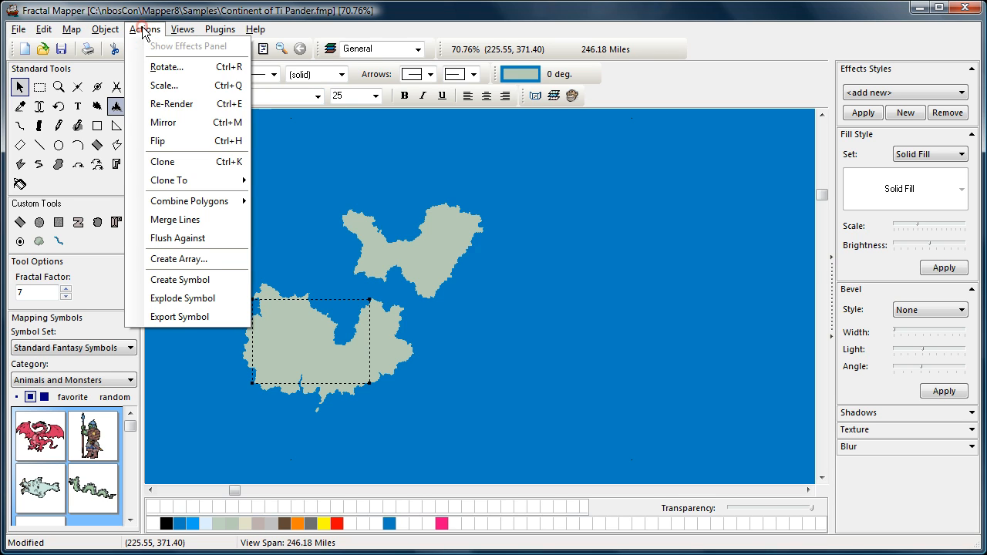
left_click(163, 68)
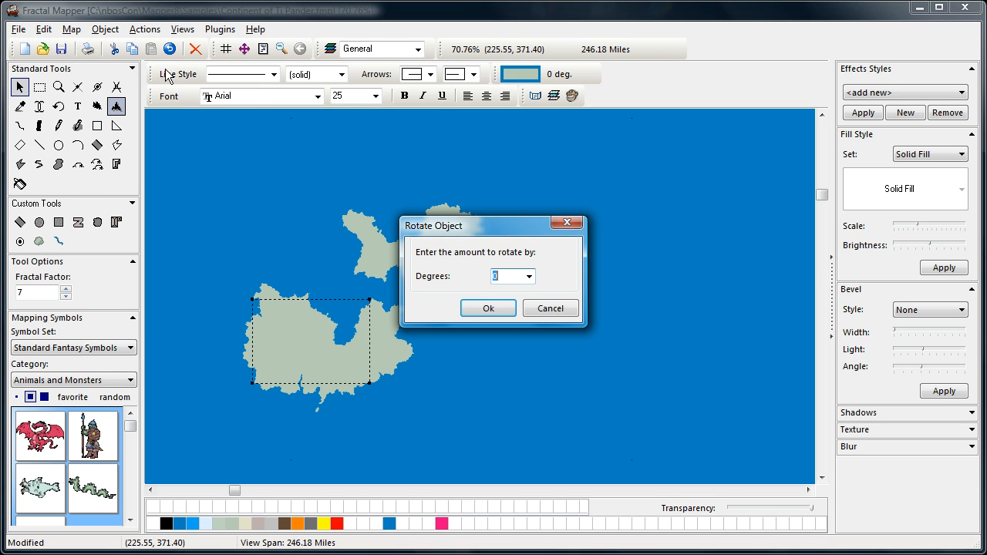
type("45")
left_click(490, 308)
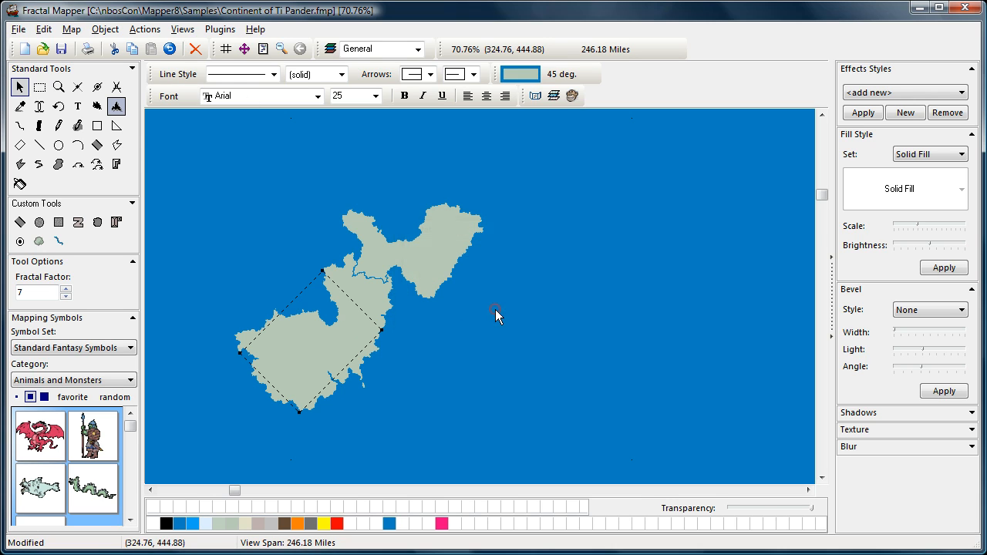
left_click(338, 330)
left_click_drag(333, 352, 317, 390)
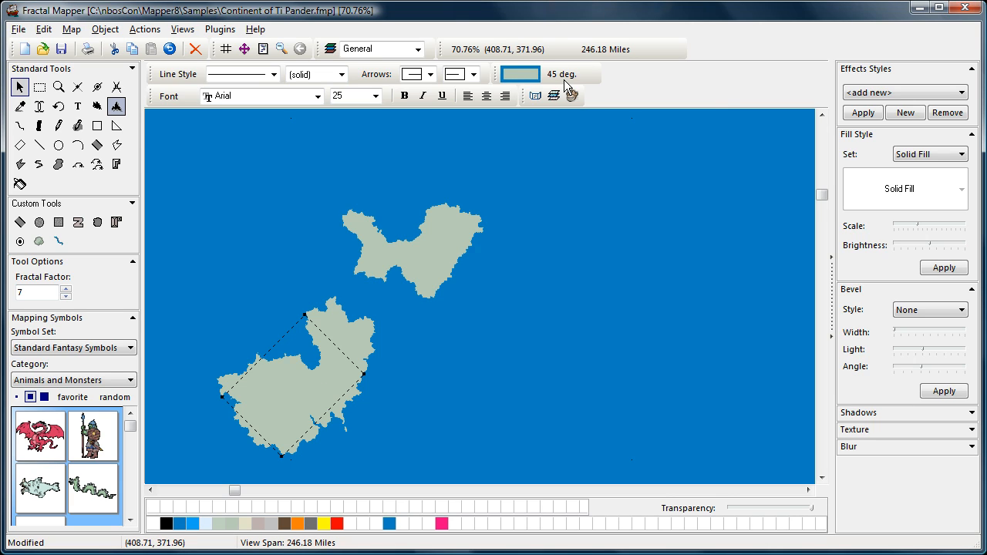
left_click(150, 32)
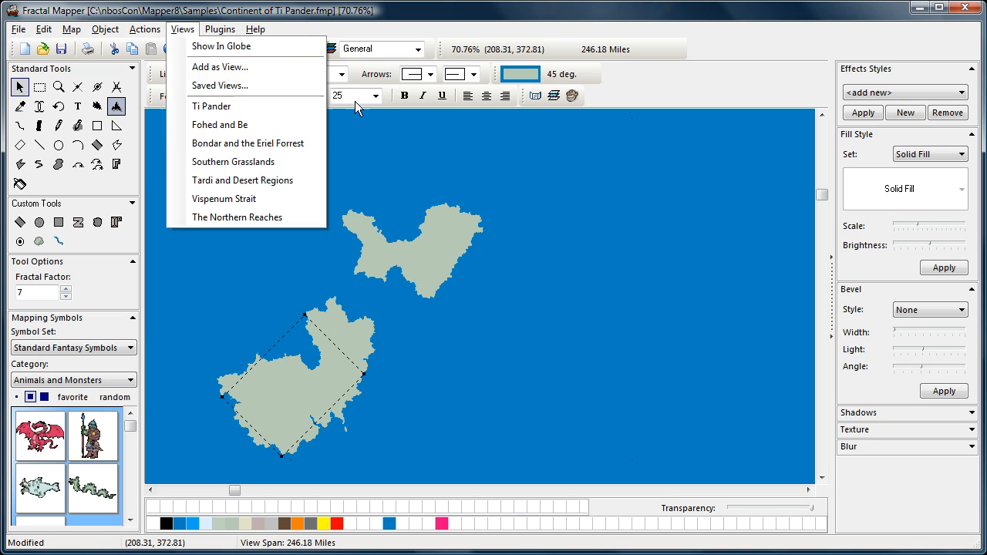
left_click(617, 352)
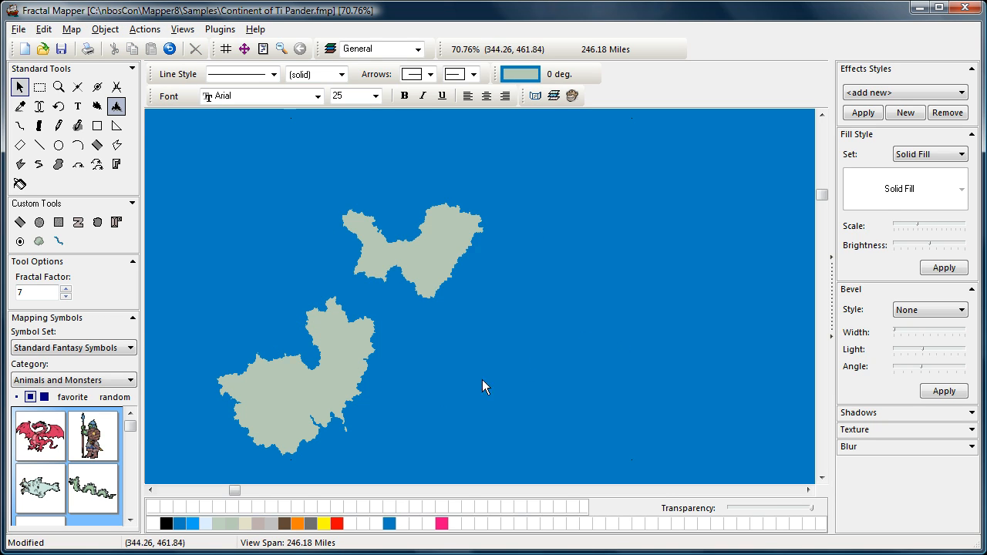
left_click(59, 87)
left_click(58, 87)
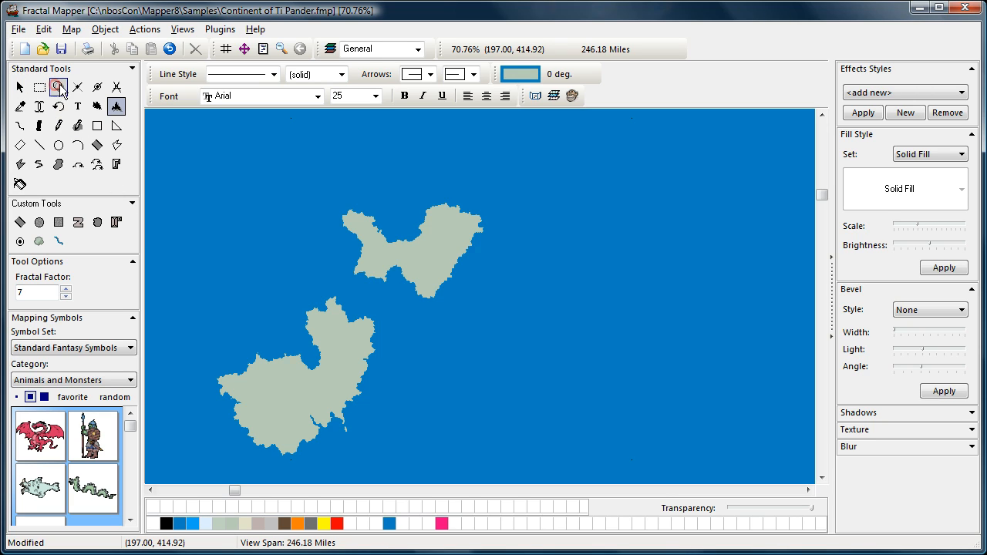
- Zoom in to 730.80% on the lower landmass's northern coast
left_click(332, 321)
left_click(469, 315)
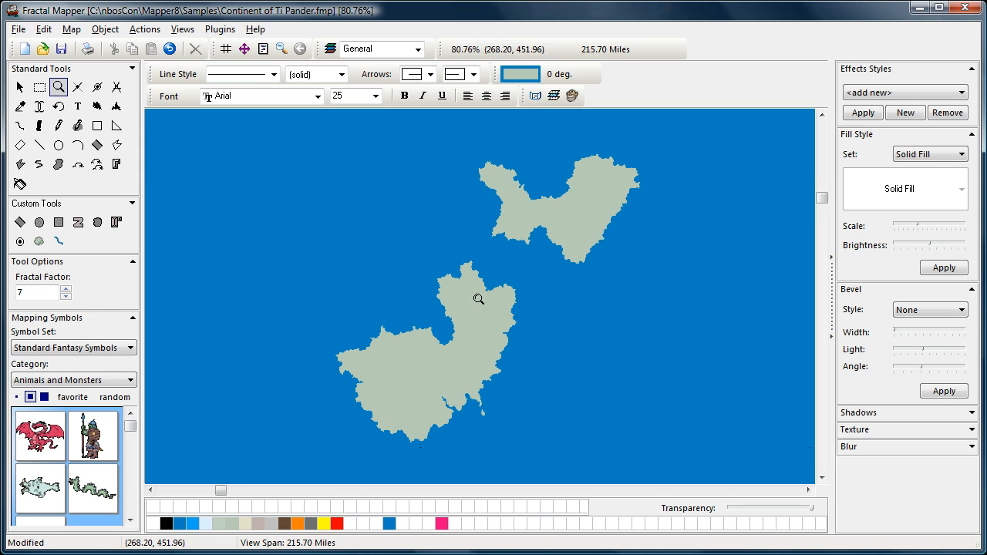
left_click(478, 293)
left_click(483, 305)
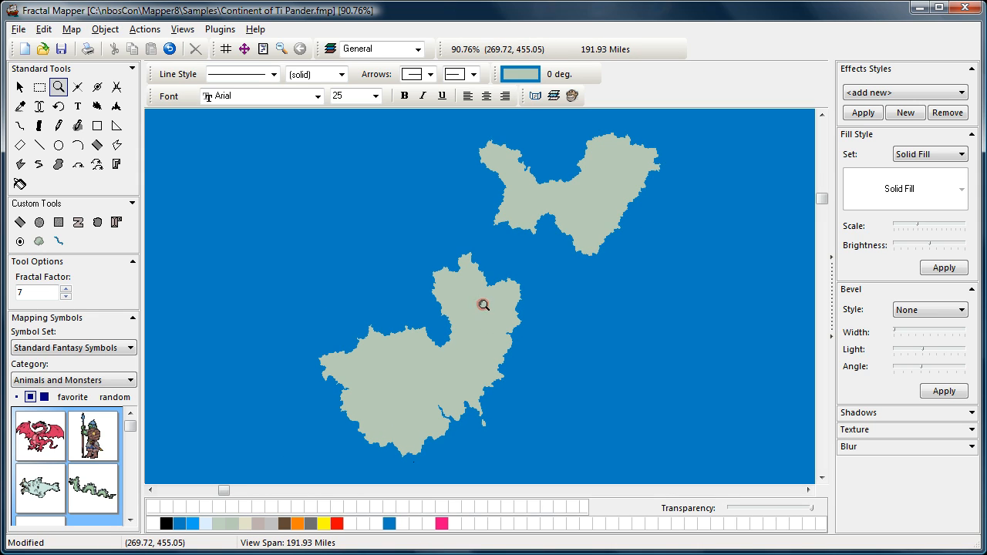
left_click(468, 286)
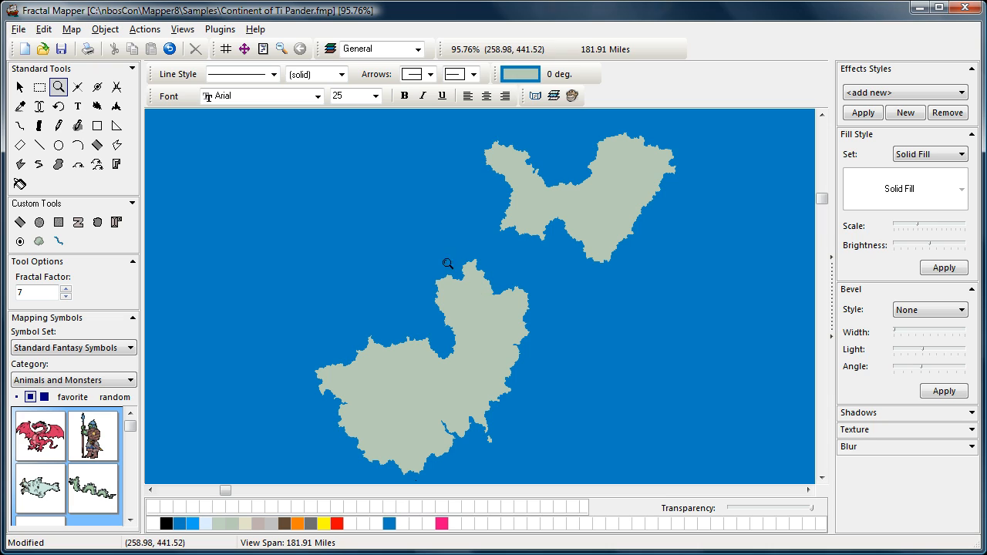
left_click_drag(409, 252, 549, 341)
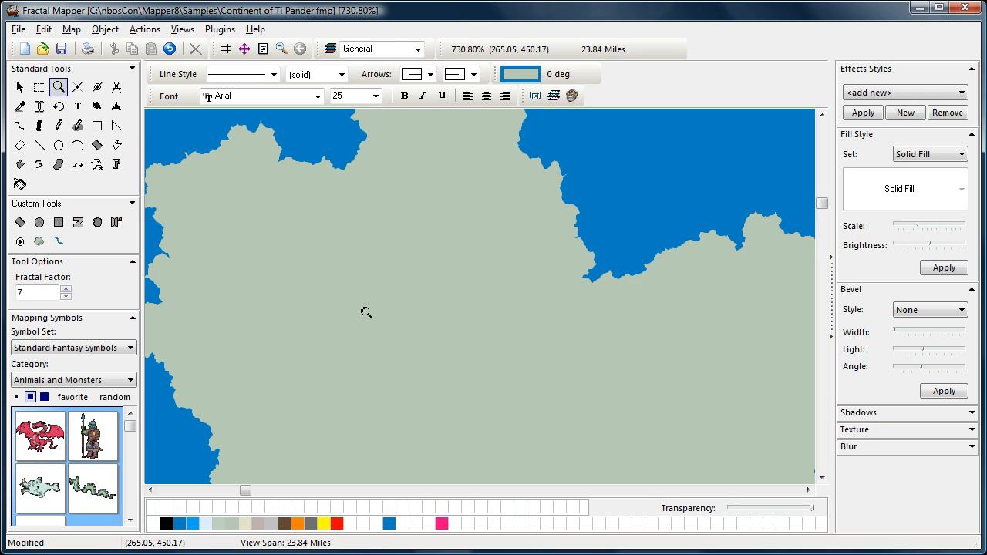
left_click(20, 126)
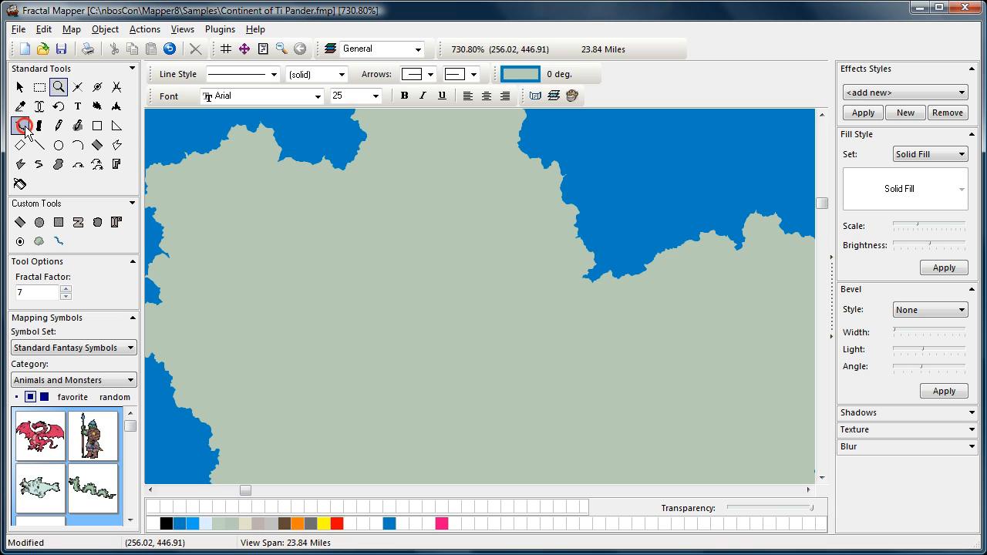
- Draw a fractal river from the northern coast inland and lower its Fractal Factor from 7 to 4
left_click(587, 278)
left_click(419, 381)
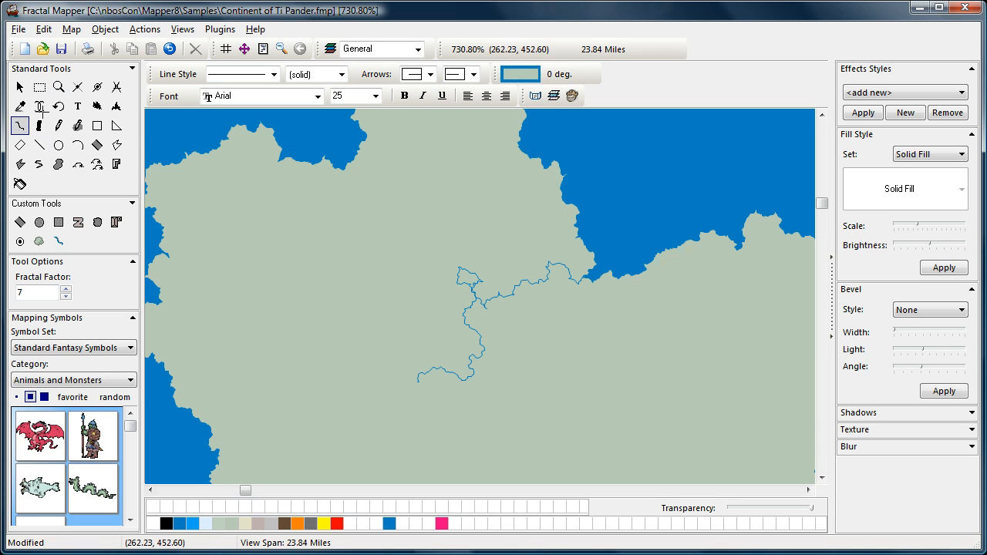
left_click(20, 86)
left_click(500, 327)
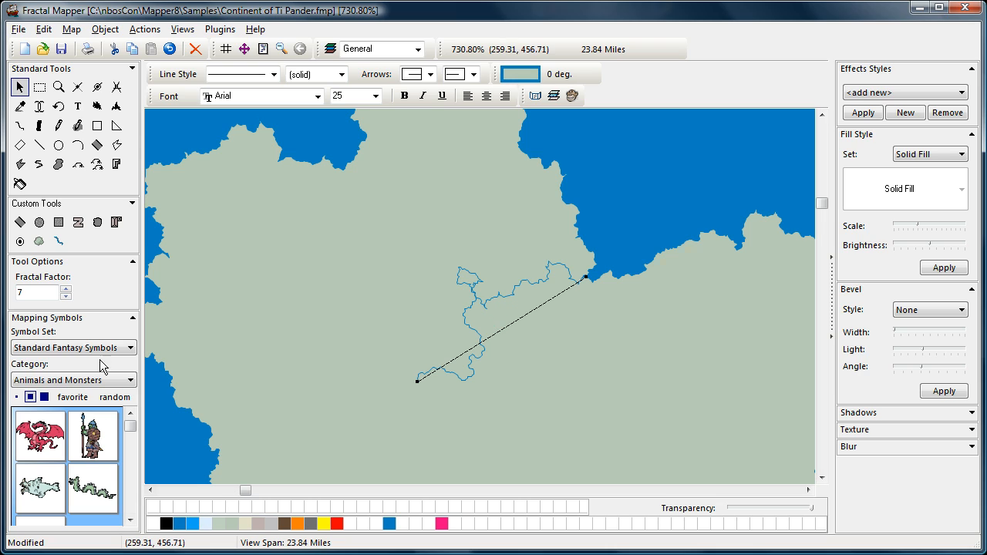
left_click(65, 296)
left_click(65, 296)
left_click(66, 296)
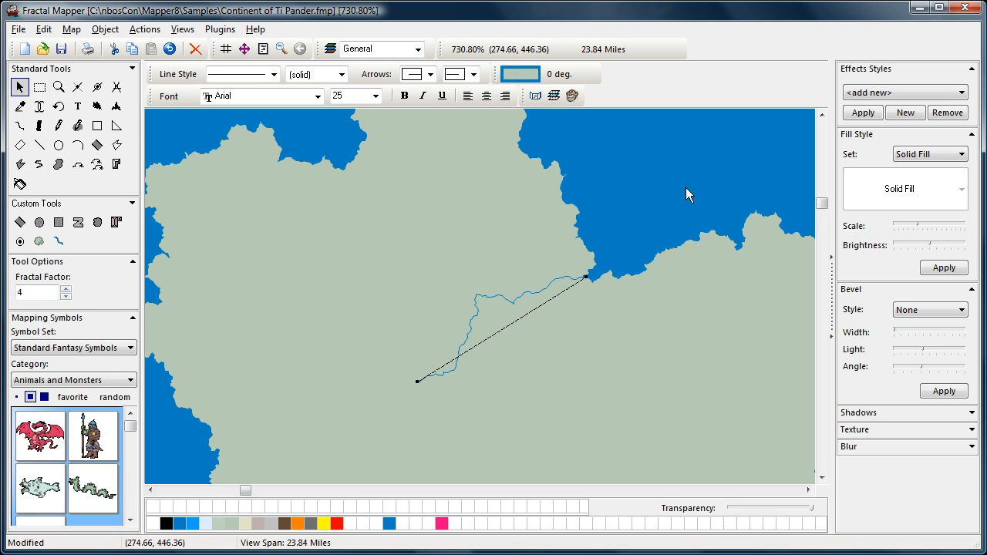
left_click(257, 324)
- Clear the selection and zoom out to the full Continent of Ti Pander map
left_click(58, 87)
right_click(518, 330)
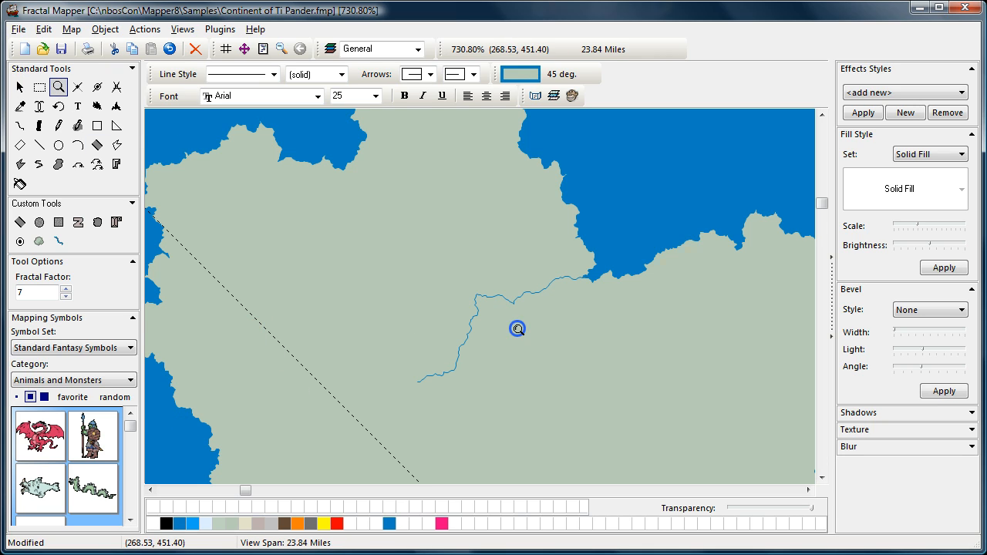
left_click(20, 86)
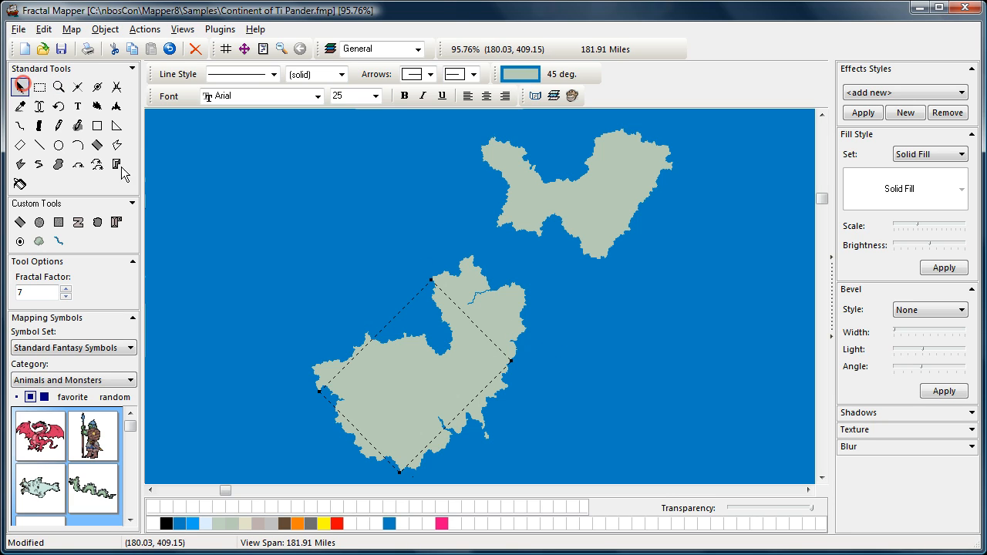
left_click(233, 215)
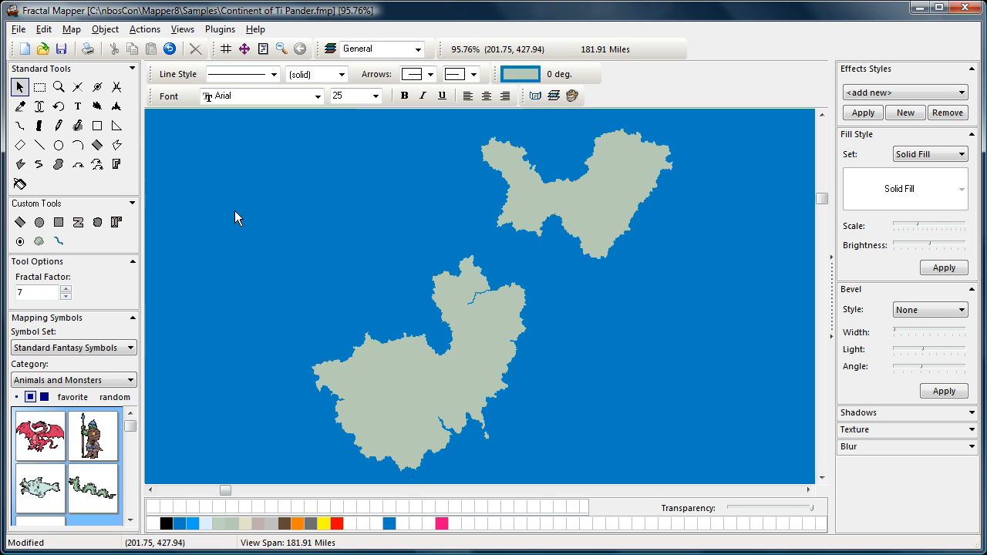
left_click(58, 86)
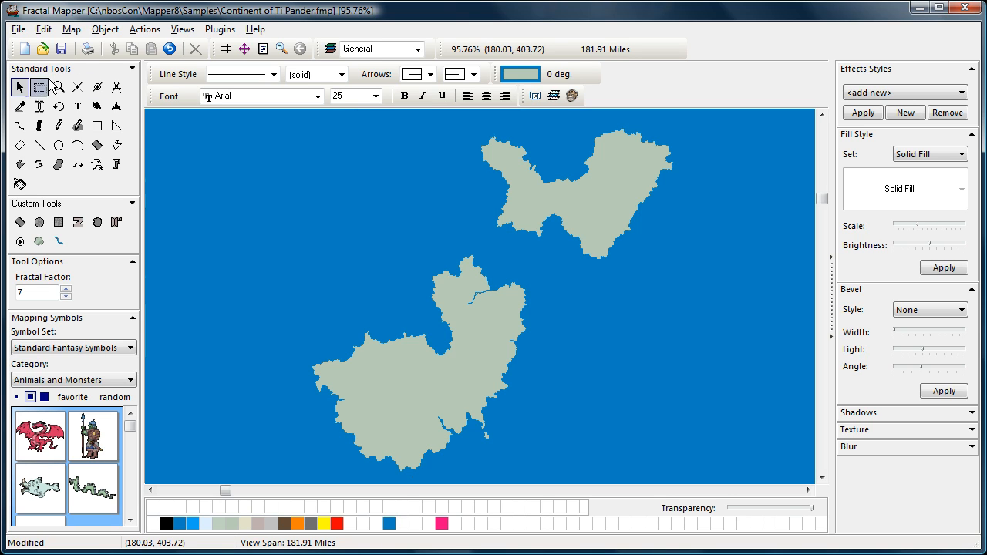
right_click(347, 309)
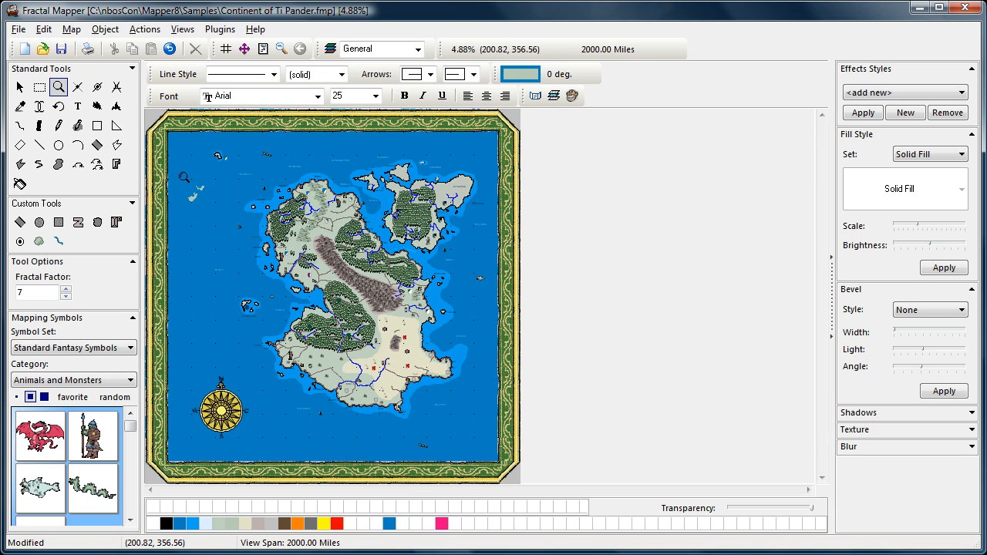
left_click_drag(178, 175, 224, 223)
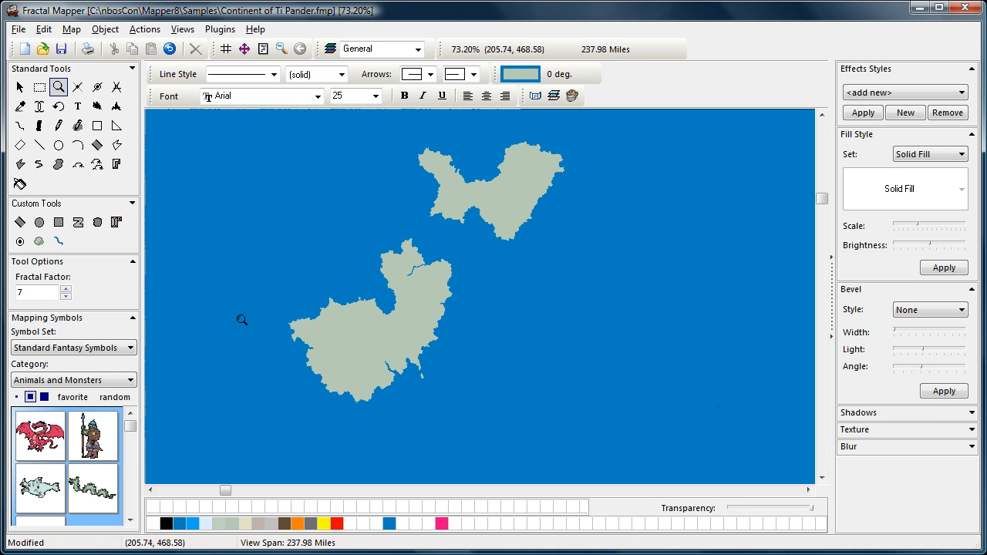
right_click(306, 279)
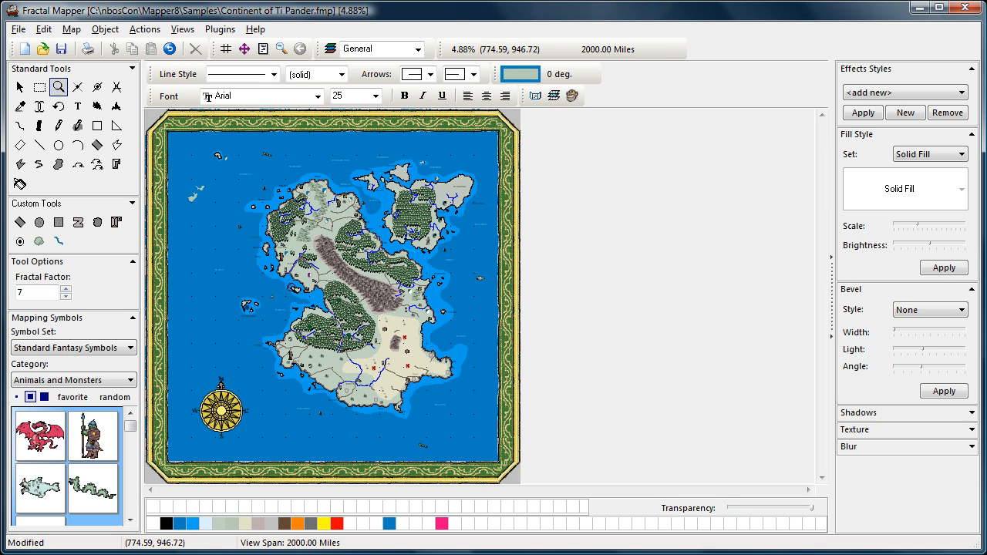